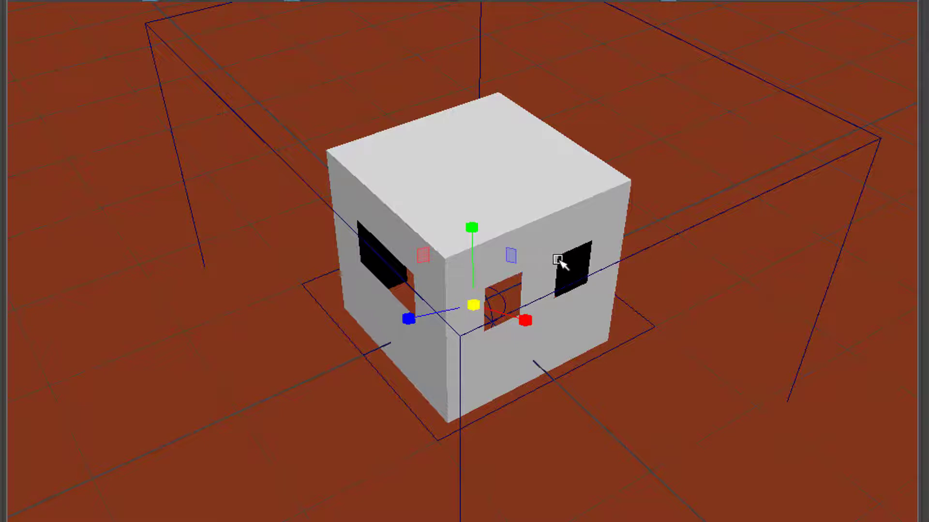
Hide the windowed cube pCube1 and zoom in on the Bifrost Aero emitter
{"action": "left_click", "coordinate": [557, 200]}
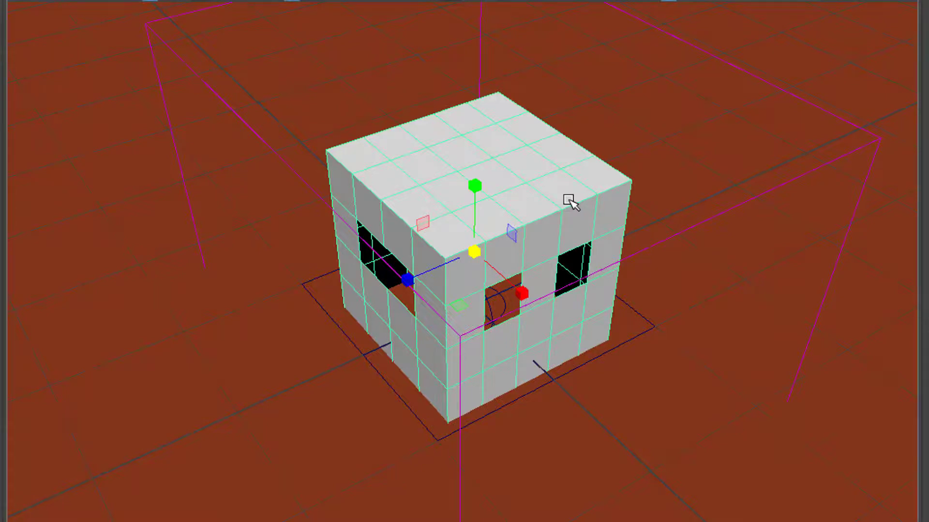
{"action": "key", "text": "Delete"}
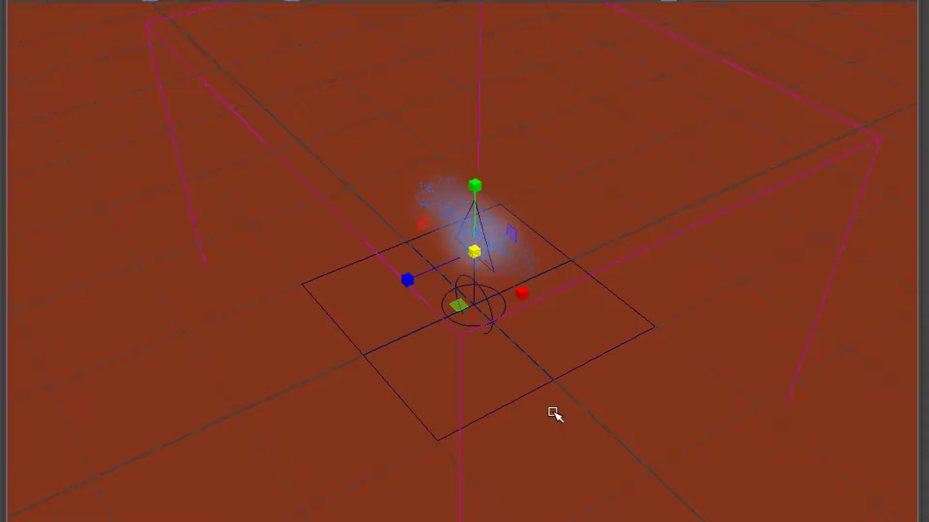
{"action": "scroll", "coordinate": [556, 413], "scroll_direction": "up", "scroll_amount": 2}
{"action": "scroll", "coordinate": [567, 415], "scroll_direction": "up", "scroll_amount": 2}
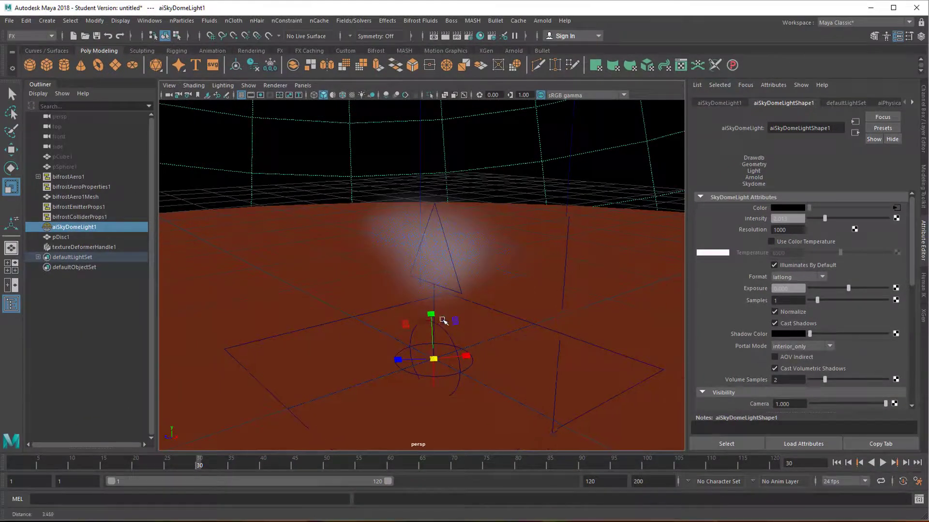
{"action": "left_click_drag", "start_coordinate": [475, 333], "coordinate": [491, 345], "text": "alt"}
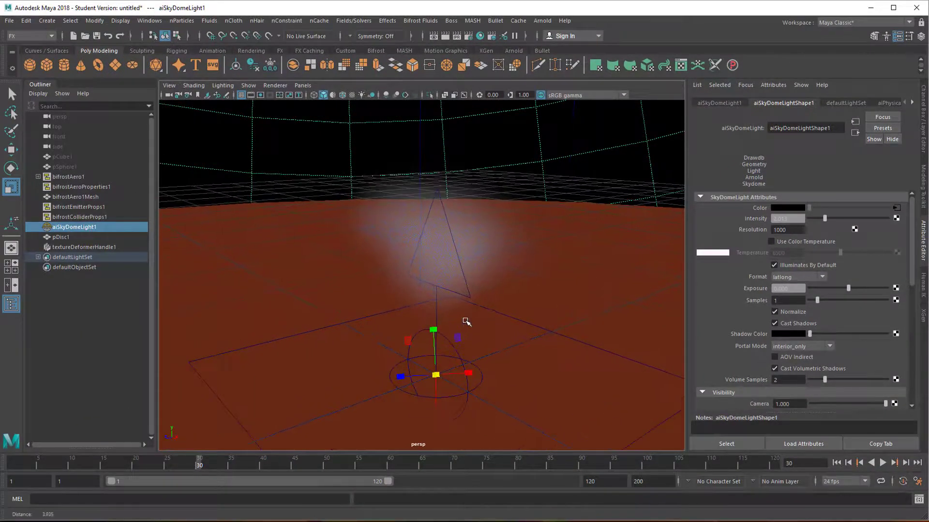
{"action": "left_click", "coordinate": [543, 20]}
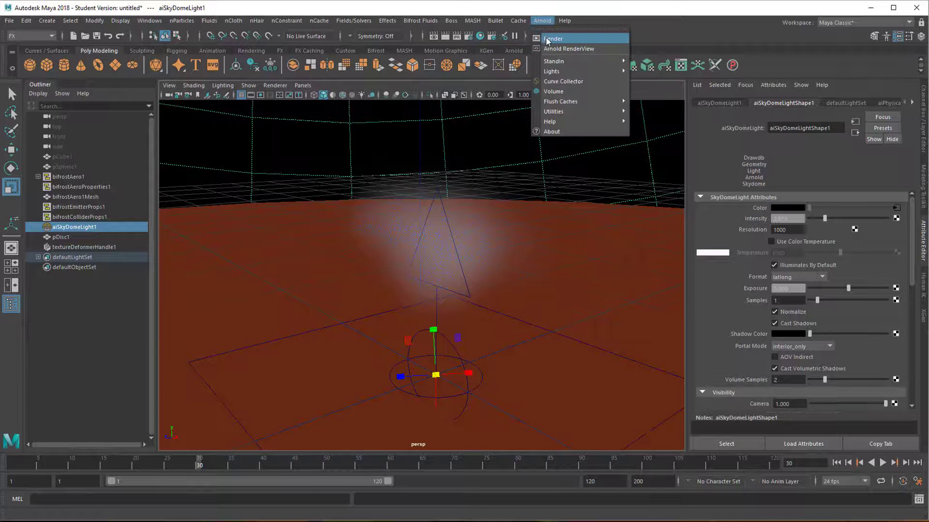
{"action": "left_click", "coordinate": [551, 38]}
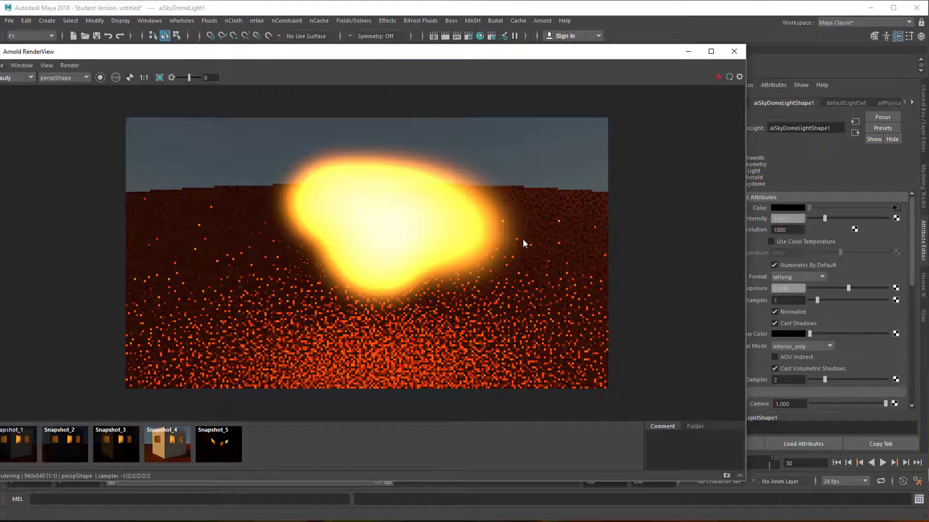
{"action": "left_click", "coordinate": [735, 53]}
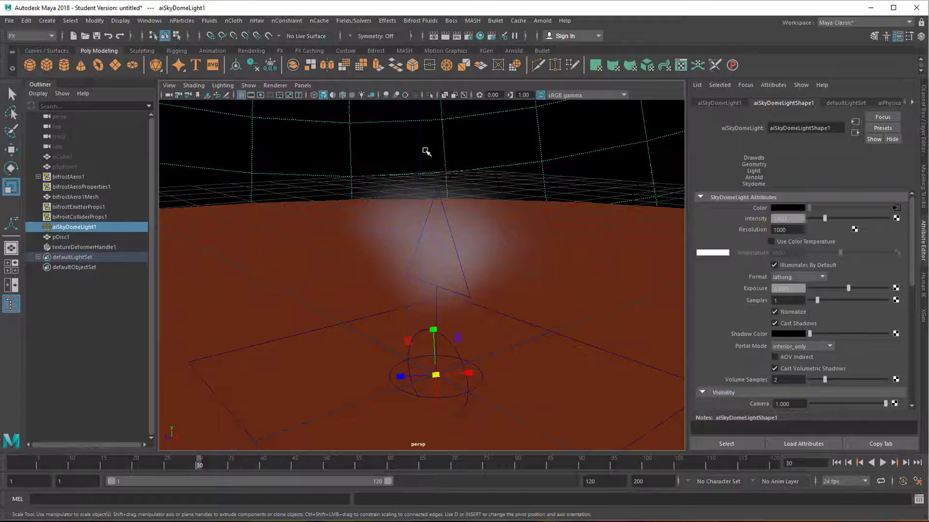
Show aero1's Material Attributes, displaying the bifrostAeroMaterial1SG shading group
{"action": "left_click", "coordinate": [411, 146]}
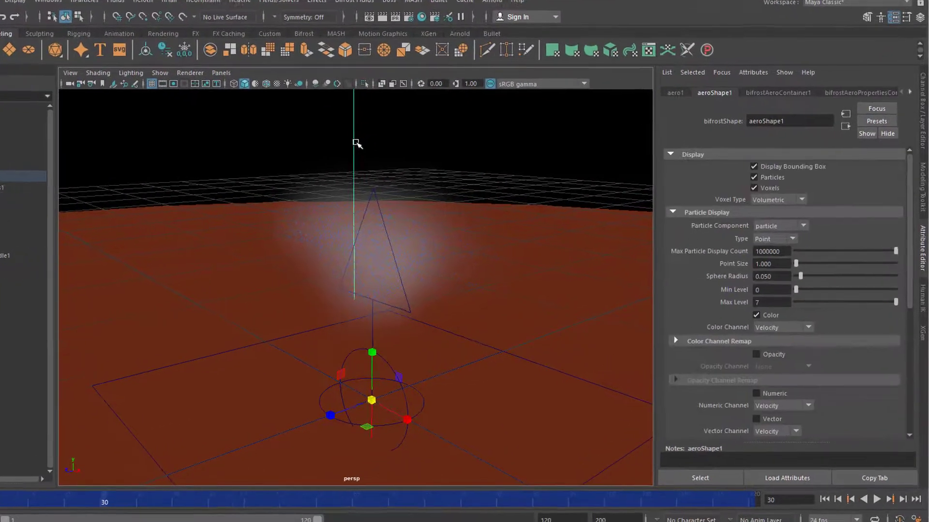
{"action": "right_click", "coordinate": [412, 147]}
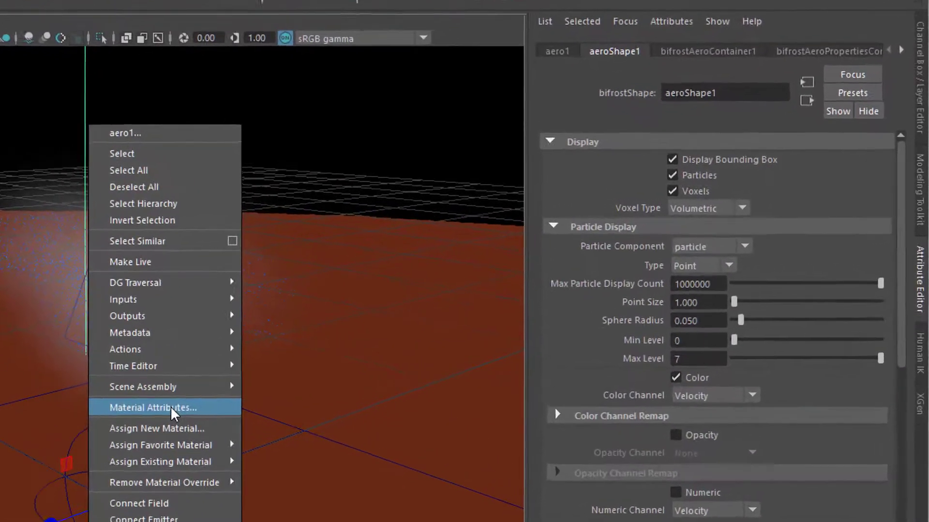
{"action": "left_click", "coordinate": [299, 365]}
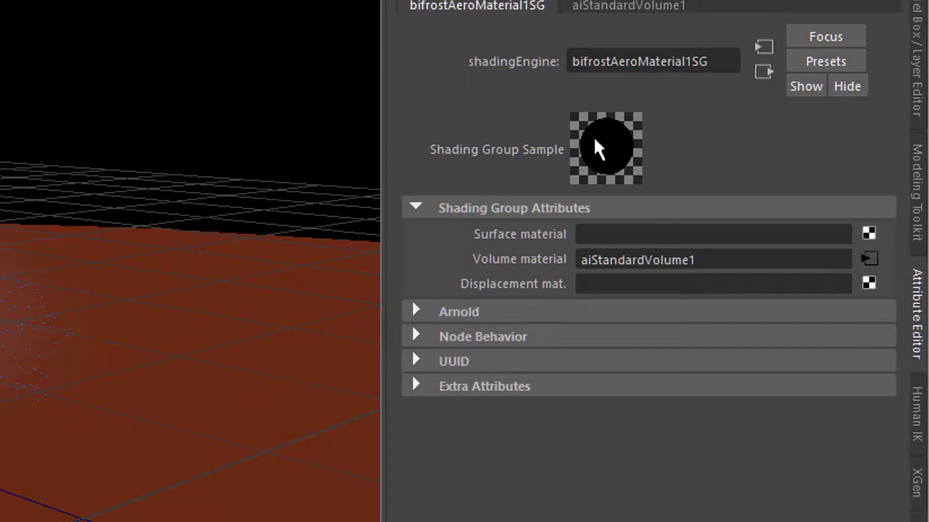
Switch to the aiStandardVolume1 settings and raise its Volume Density
{"action": "left_click", "coordinate": [869, 259]}
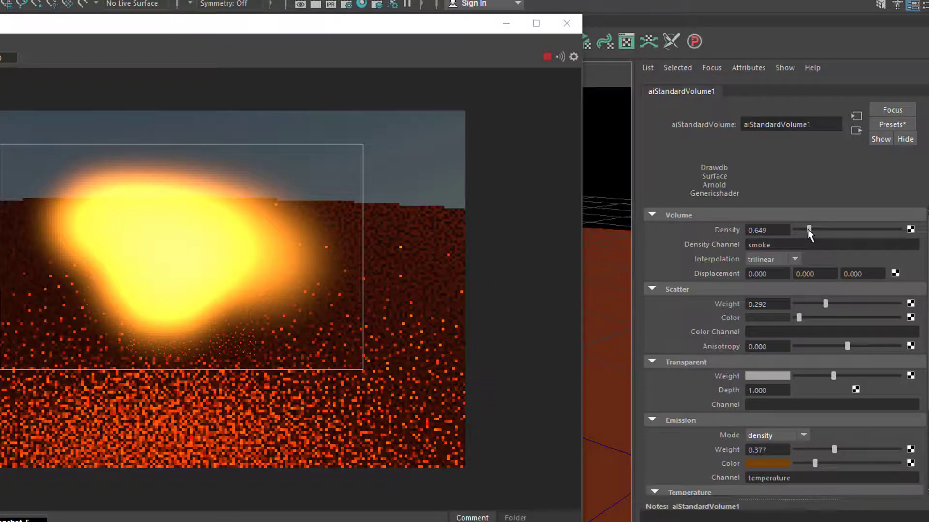
{"action": "mouse_move", "coordinate": [807, 228]}
{"action": "left_mouse_down"}
{"action": "mouse_move", "coordinate": [870, 229]}
{"action": "mouse_move", "coordinate": [794, 233]}
{"action": "mouse_move", "coordinate": [827, 233]}
{"action": "mouse_move", "coordinate": [805, 236]}
{"action": "left_mouse_up"}
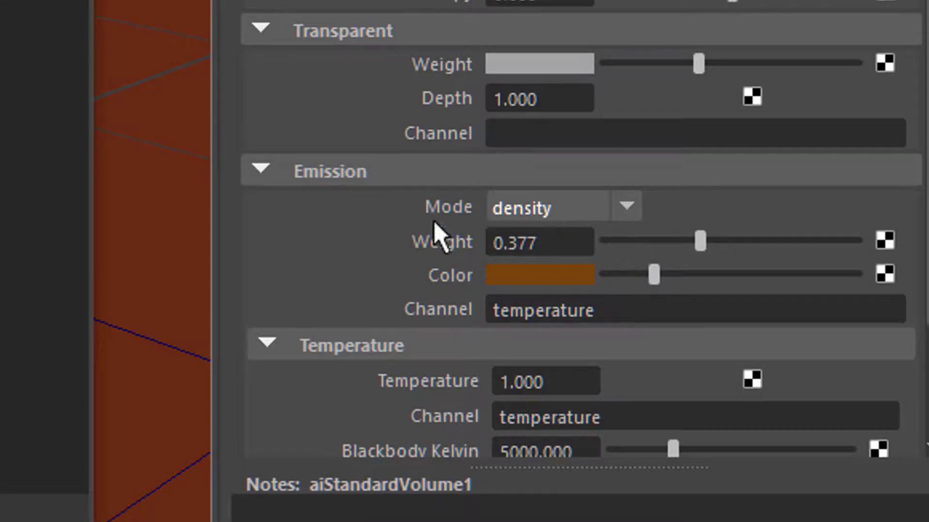
Toggle Emission Mode to none and back to density, then set Emission Weight to 0.104
{"action": "left_click", "coordinate": [258, 170]}
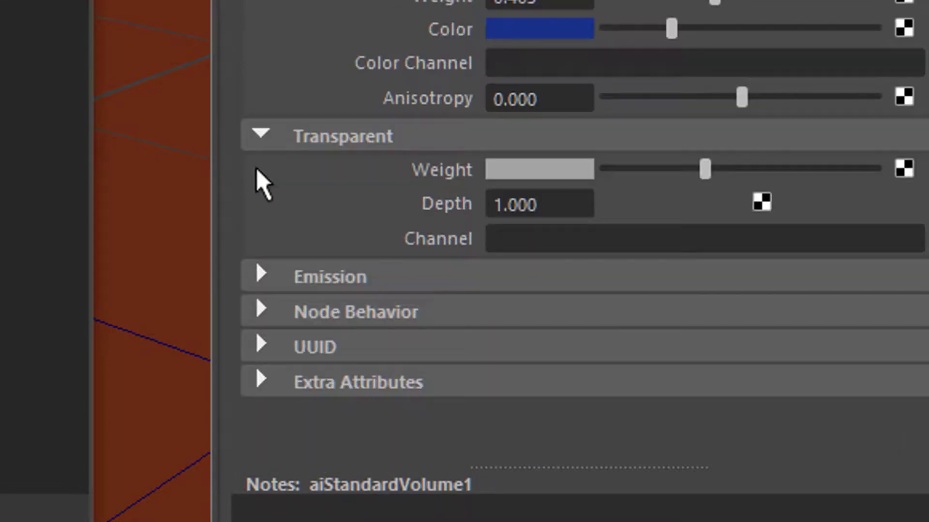
{"action": "left_click", "coordinate": [261, 276]}
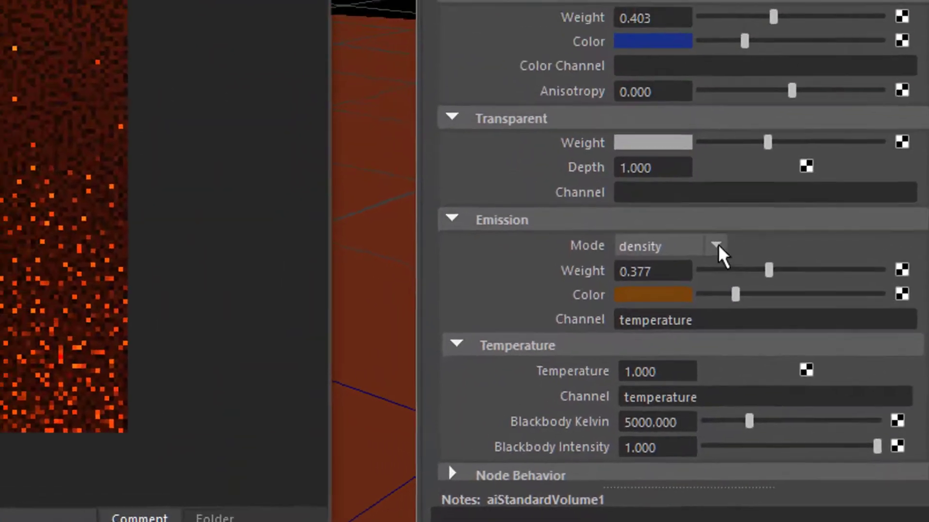
{"action": "left_click", "coordinate": [632, 315]}
{"action": "left_click", "coordinate": [736, 317]}
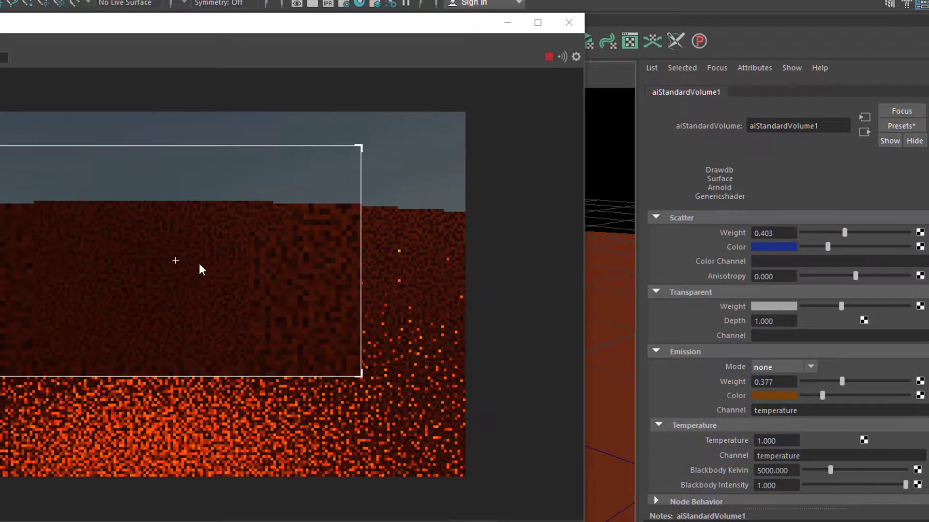
{"action": "left_click", "coordinate": [812, 368]}
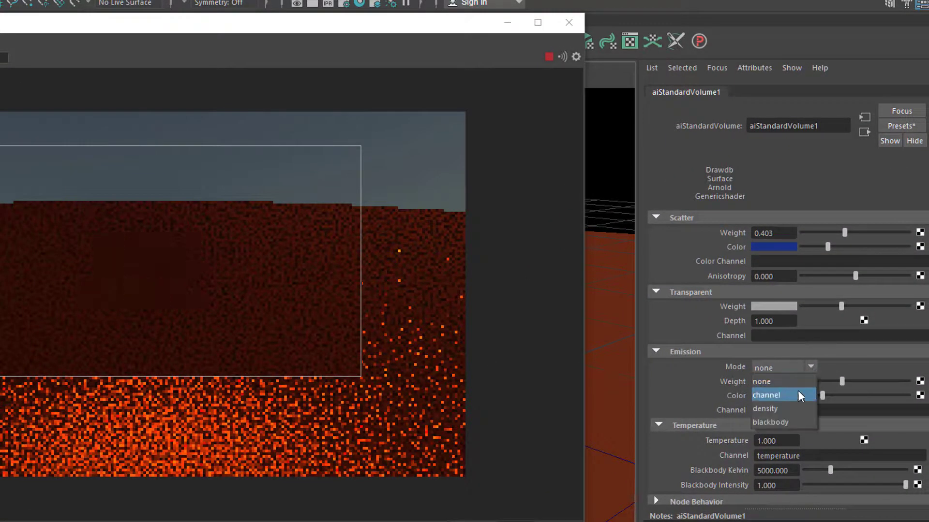
{"action": "left_click", "coordinate": [794, 406]}
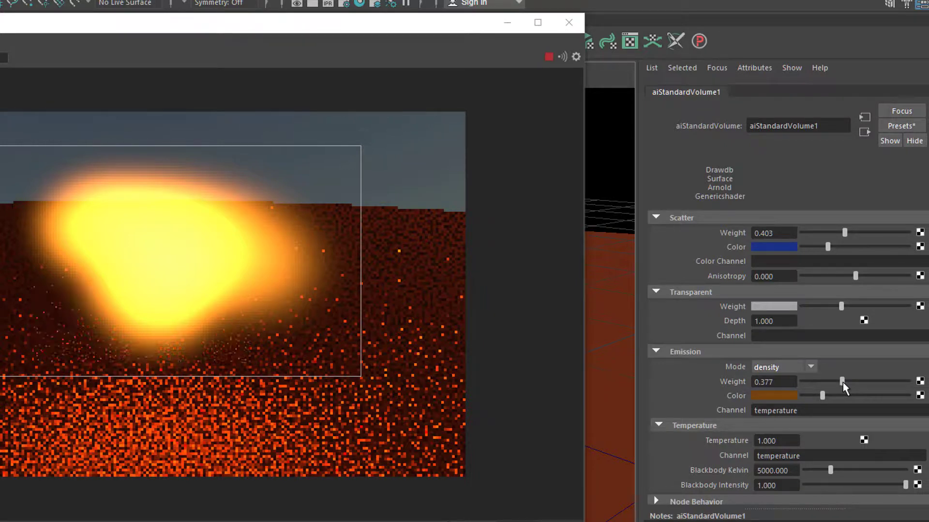
{"action": "left_click", "coordinate": [886, 382]}
{"action": "left_click_drag", "start_coordinate": [889, 382], "coordinate": [812, 391]}
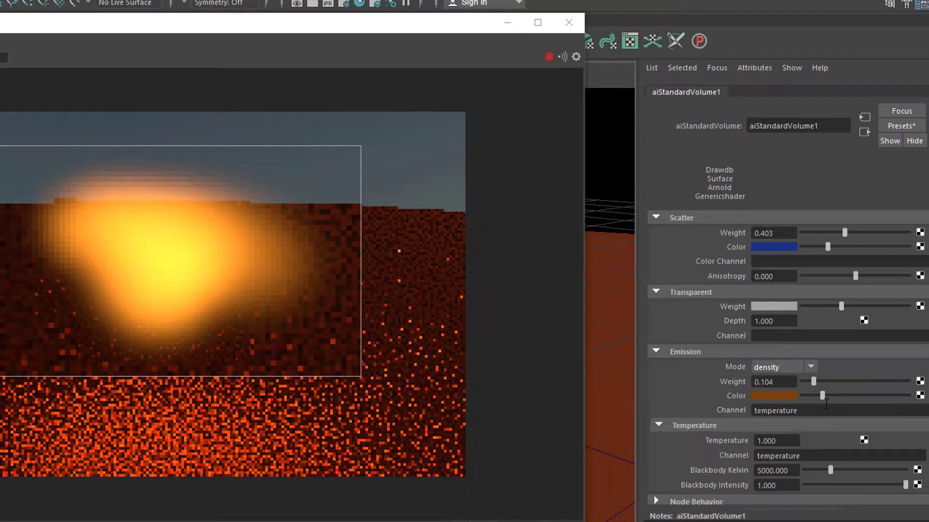
Change the volume's Emission Color to a dark yellow and close the Arnold RenderView
{"action": "left_click", "coordinate": [774, 397]}
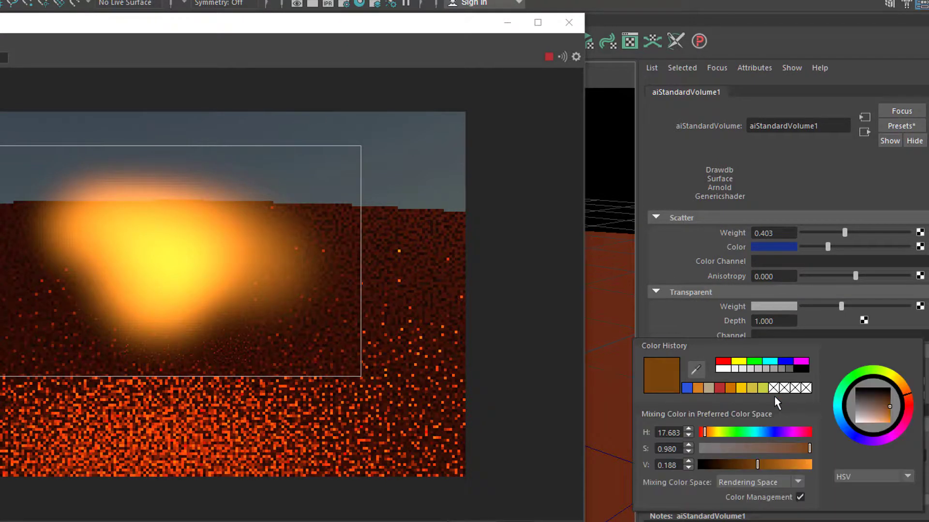
{"action": "left_click", "coordinate": [841, 399]}
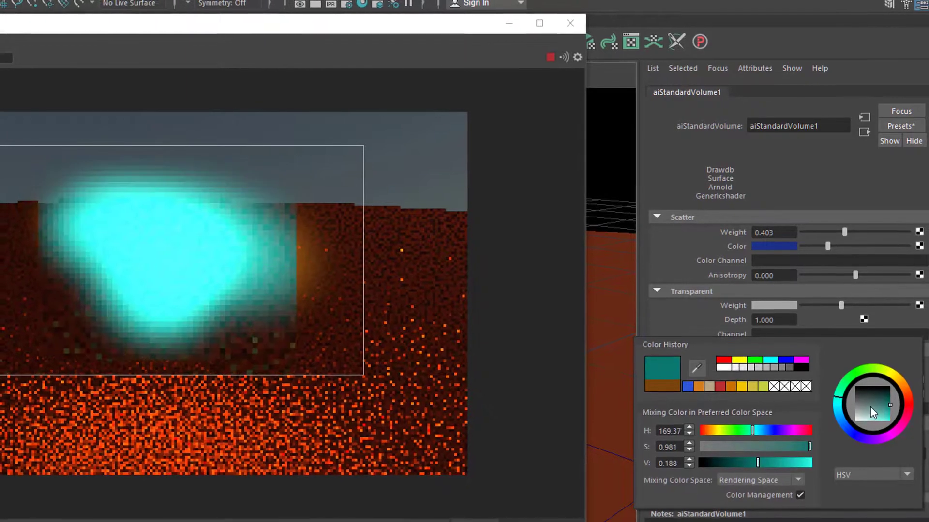
{"action": "left_click", "coordinate": [889, 366]}
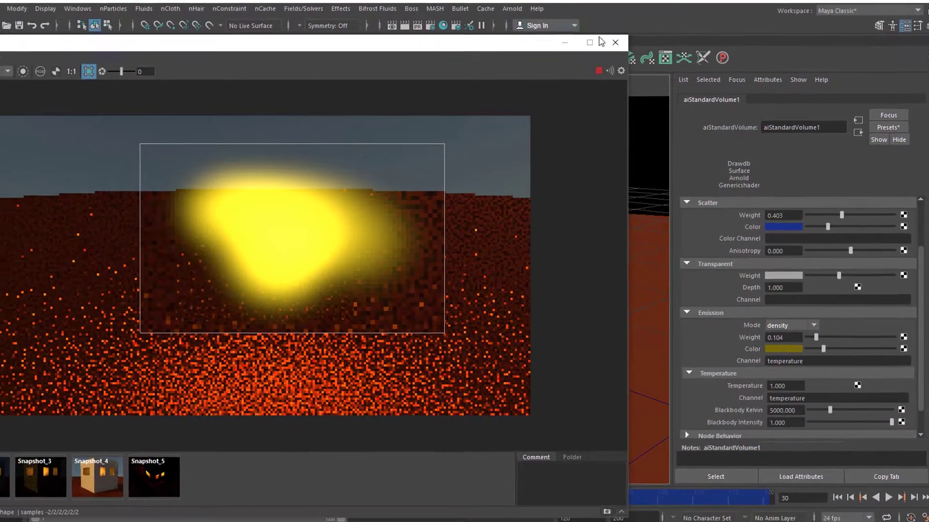
{"action": "left_click", "coordinate": [626, 48]}
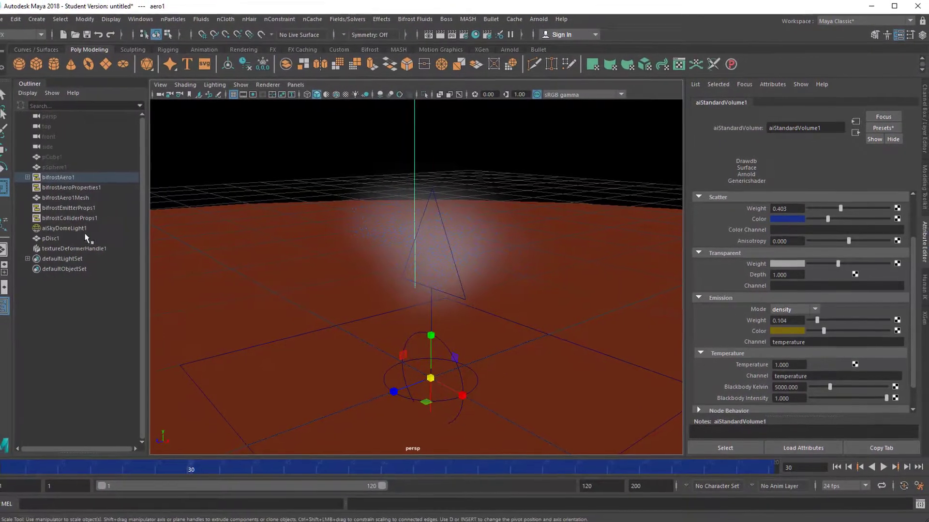
Unhide pCube1 and render the house in Arnold, showing its windows glowing yellow
{"action": "left_click", "coordinate": [72, 160]}
{"action": "key", "text": "shift+h"}
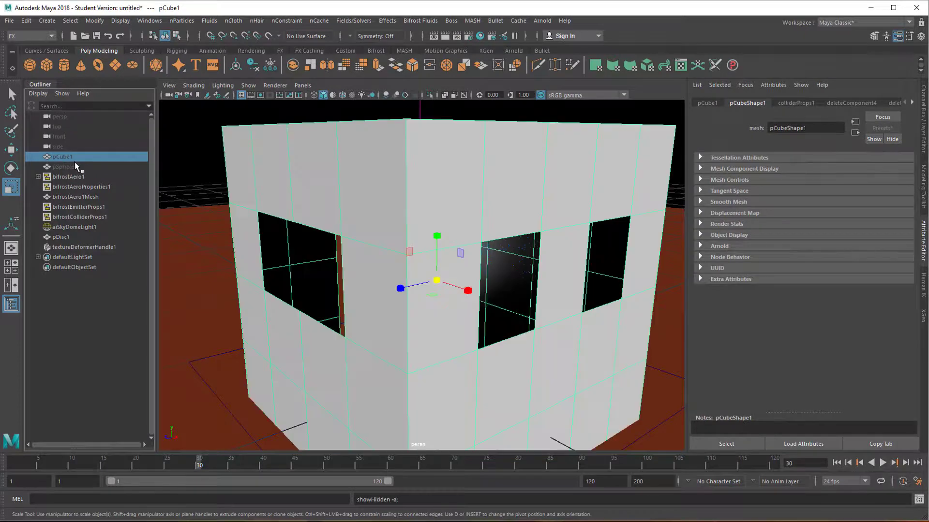
{"action": "left_click", "coordinate": [534, 21]}
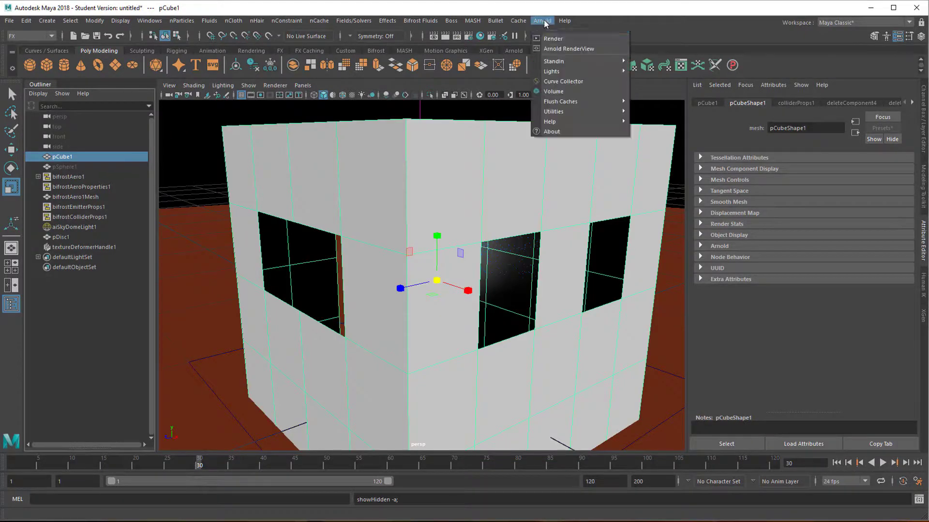
{"action": "left_click", "coordinate": [537, 39]}
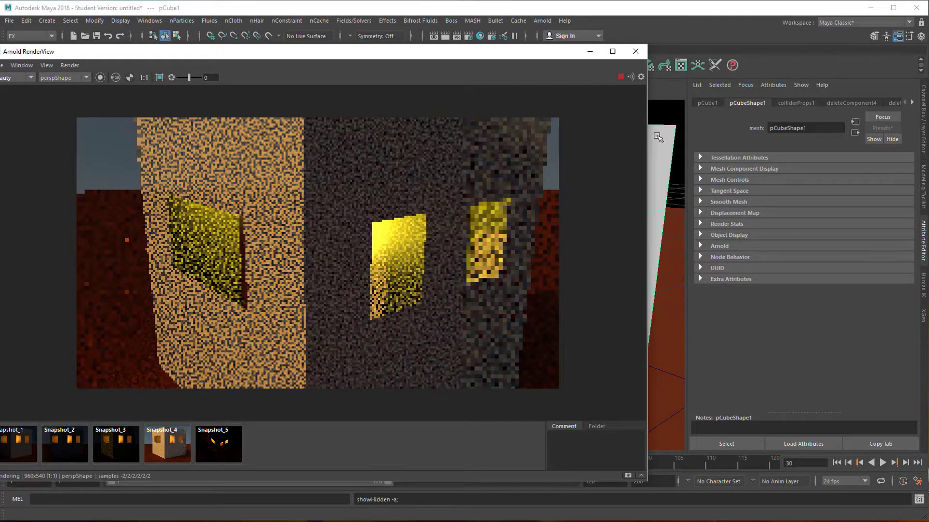
{"action": "left_click", "coordinate": [635, 52]}
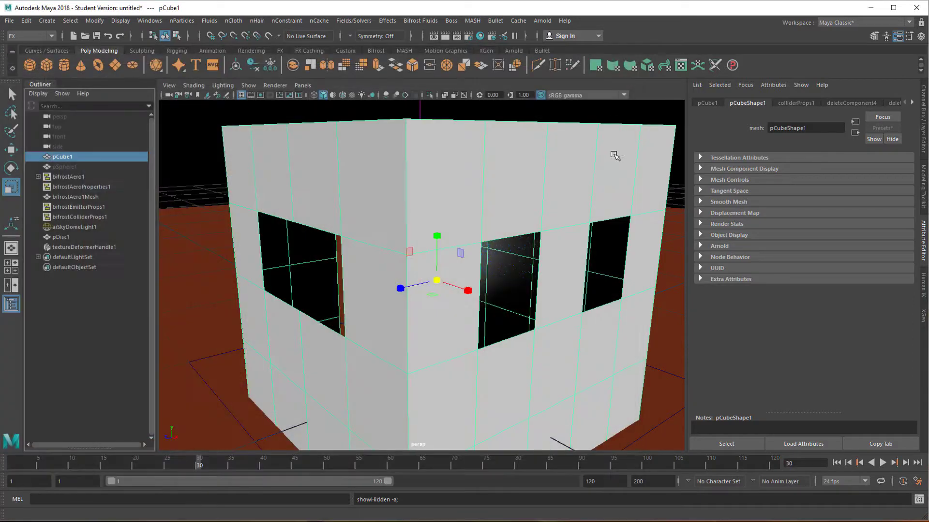